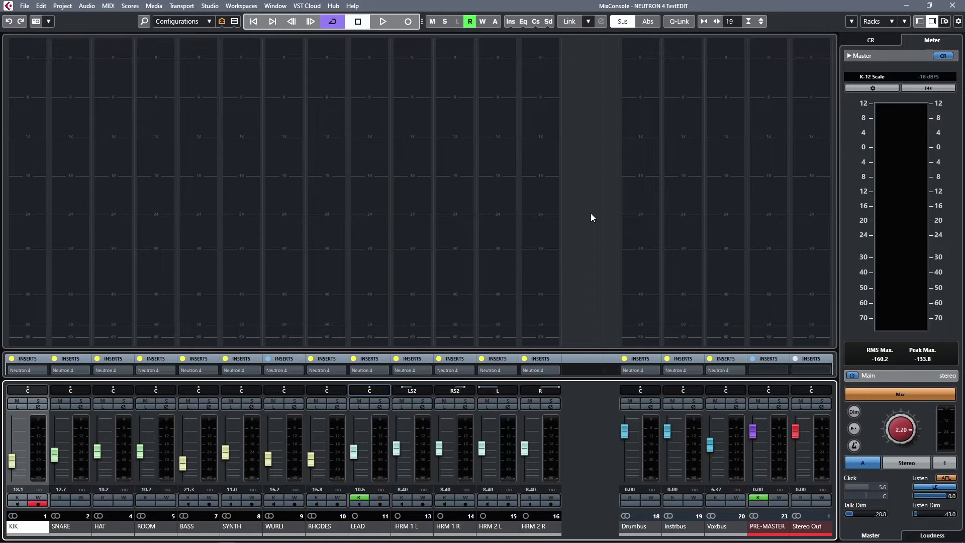
Start playing the song to hear the unprocessed KIK track
{"action": "key", "text": "space"}
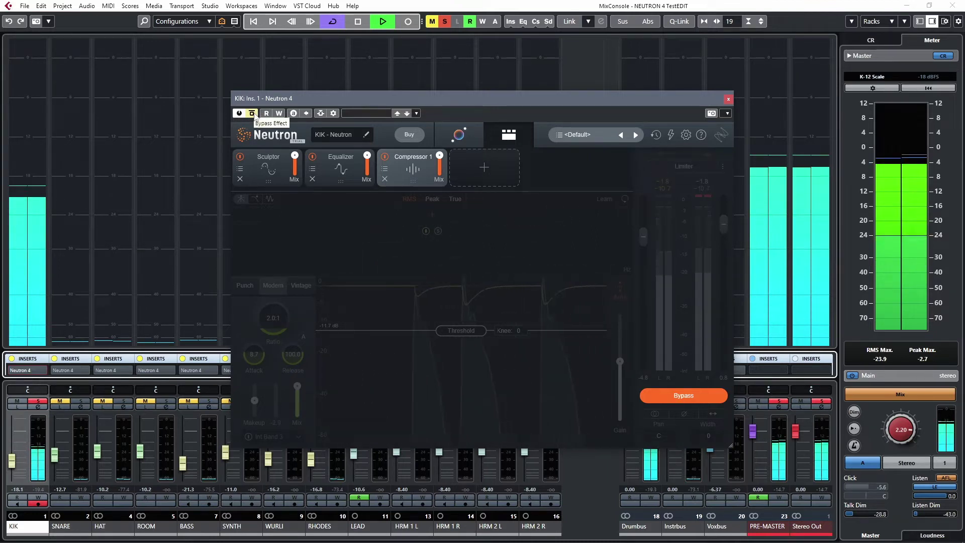
Enable the KIK track's Neutron 4 while the song plays, then stop playback
{"action": "left_click", "coordinate": [254, 113]}
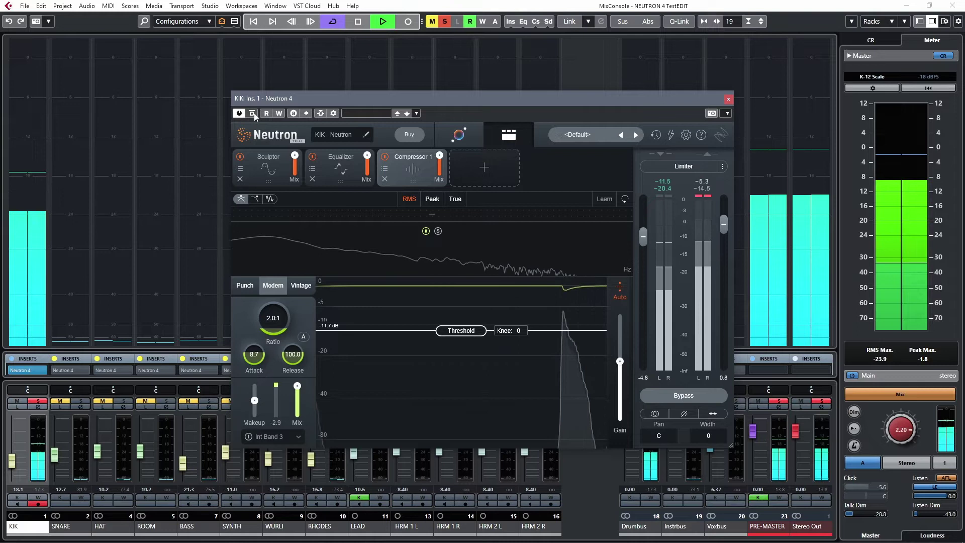
{"action": "key", "text": "space"}
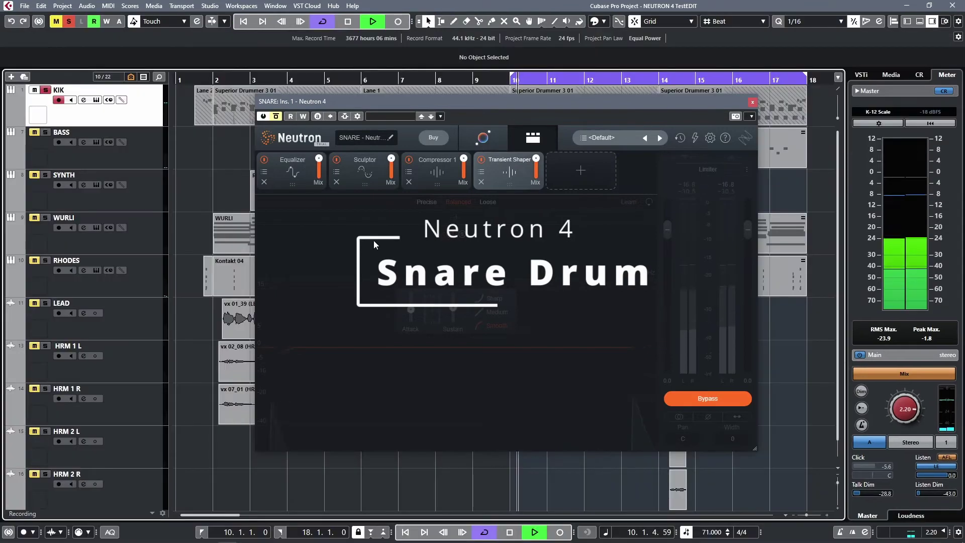
Enable the SNARE track's Neutron 4, bring the MixConsole back, and stop playback
{"action": "left_click", "coordinate": [276, 116]}
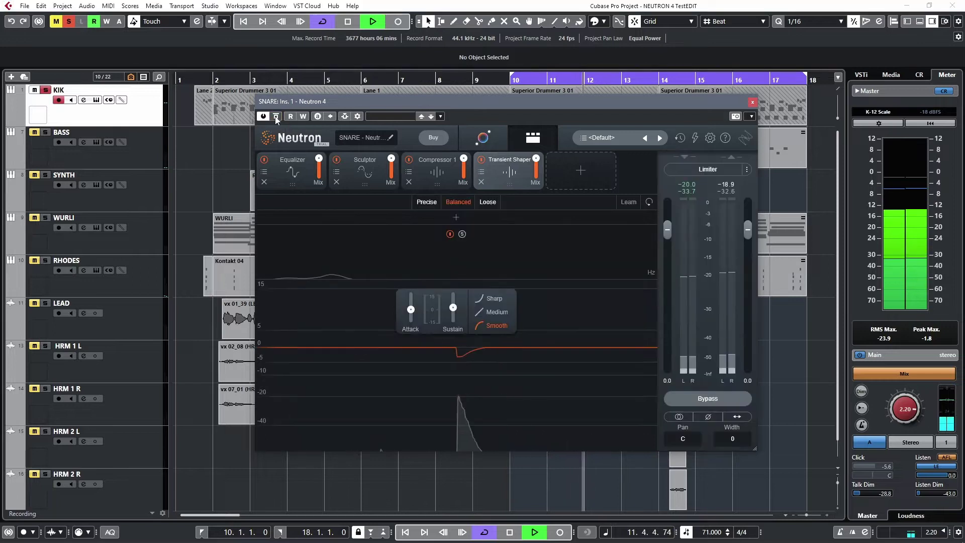
{"action": "key", "text": "F3"}
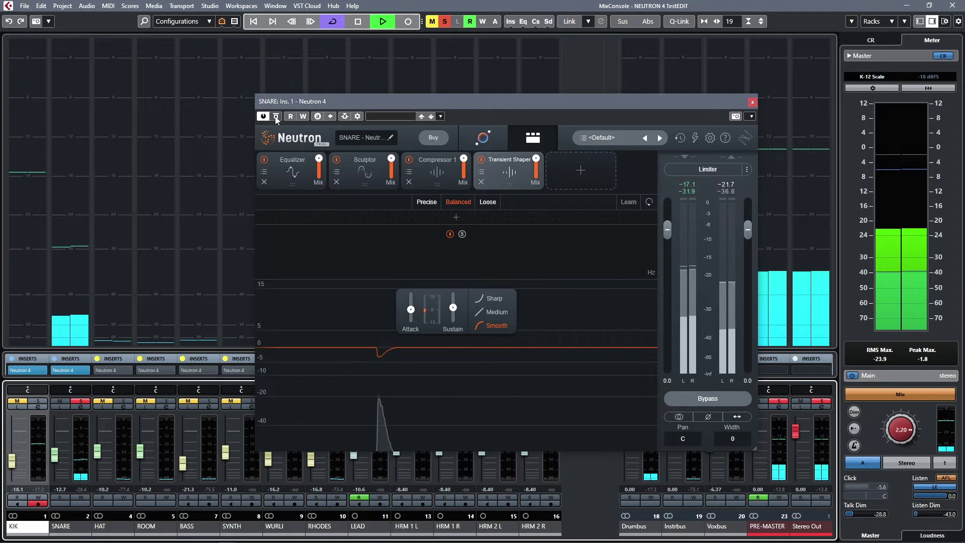
{"action": "key", "text": "space"}
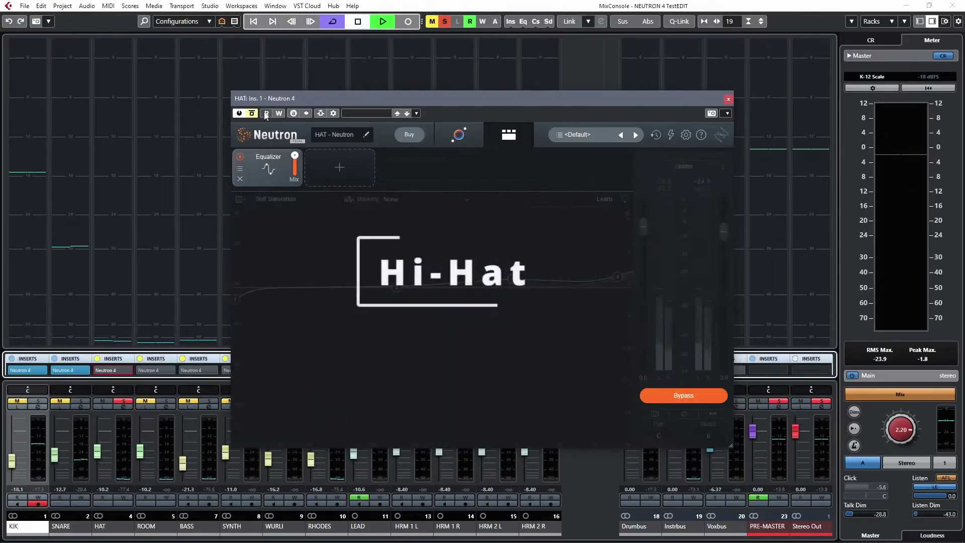
During playback, enable HAT's Neutron 4 and pull EQ node 1 far down to cut lows
{"action": "key", "text": "space"}
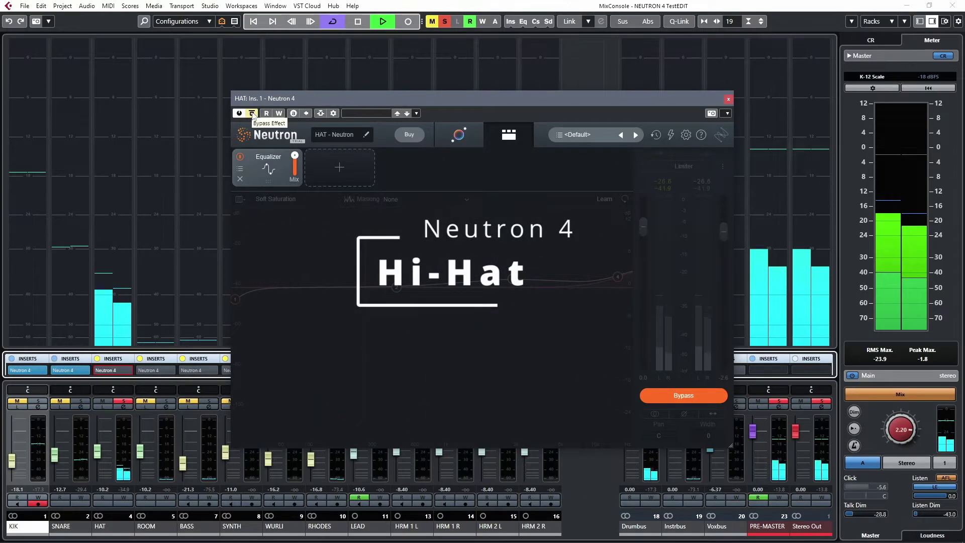
{"action": "scroll", "coordinate": [895, 433], "scroll_direction": "up", "scroll_amount": 1}
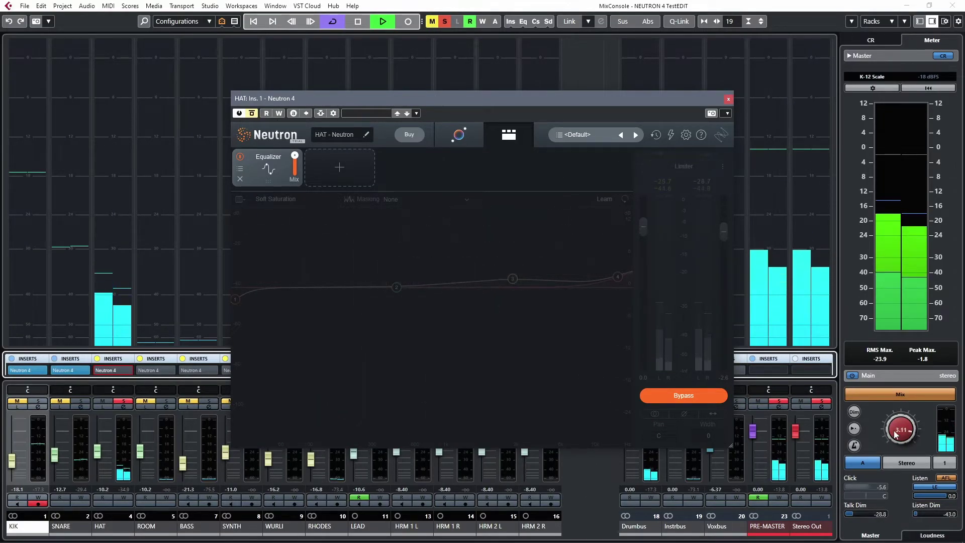
{"action": "left_click", "coordinate": [252, 114]}
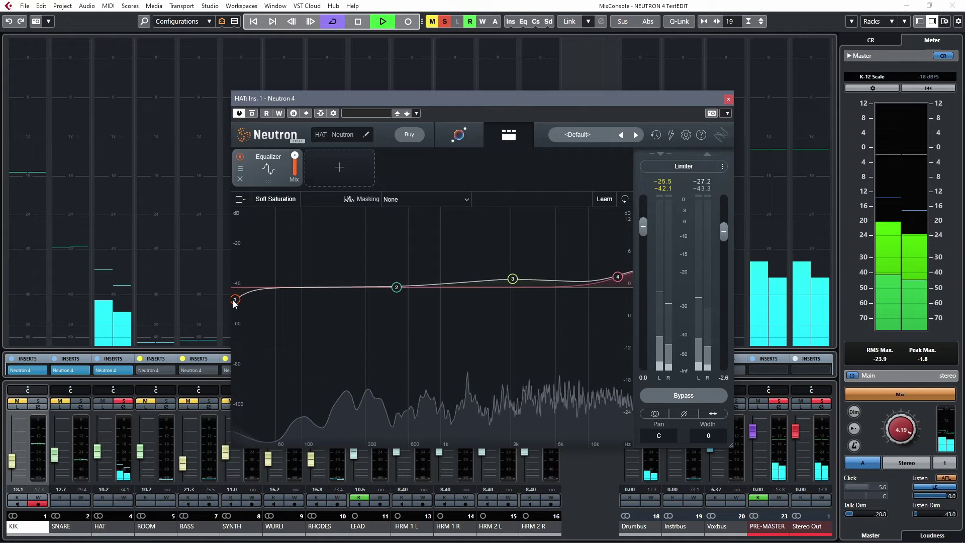
{"action": "left_click_drag", "start_coordinate": [235, 300], "coordinate": [257, 412]}
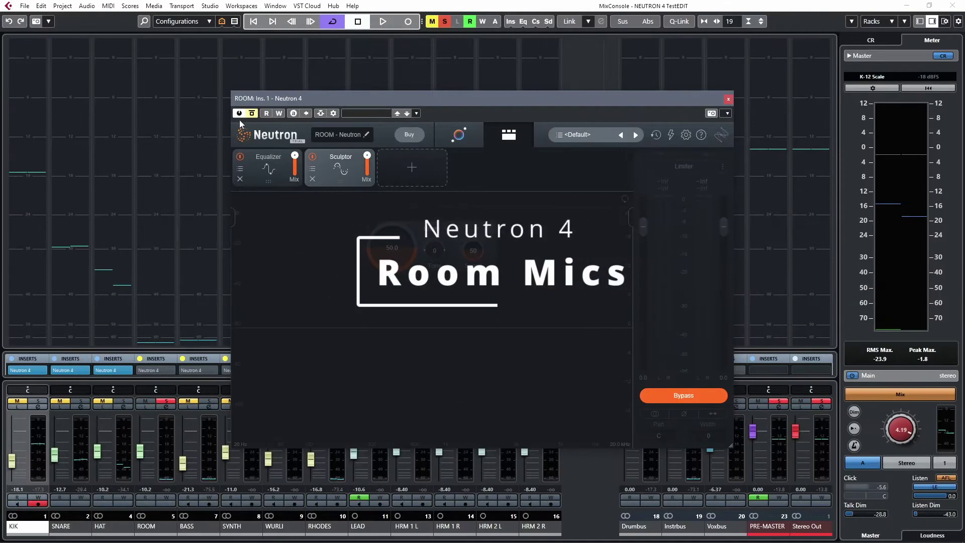
Start playback and enable the ROOM track's Neutron 4
{"action": "key", "text": "space"}
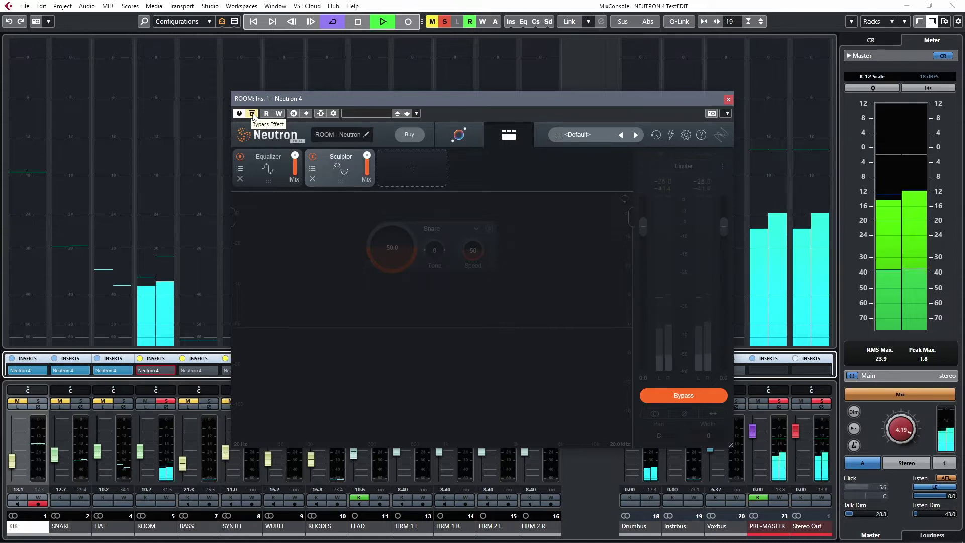
{"action": "left_click", "coordinate": [253, 114]}
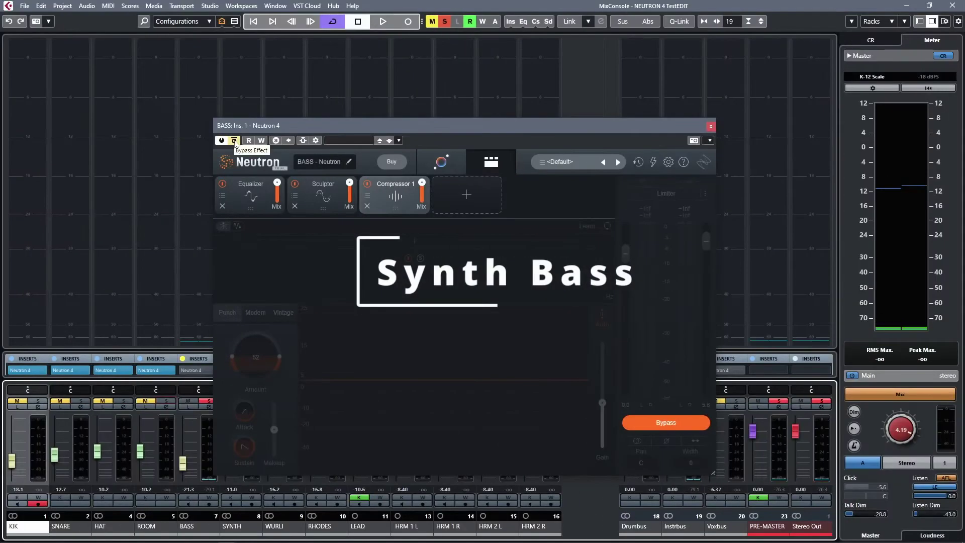
Play the song, enable BASS's Neutron 4, and view its Equalizer, Sculptor and Compressor 1 modules
{"action": "key", "text": "space"}
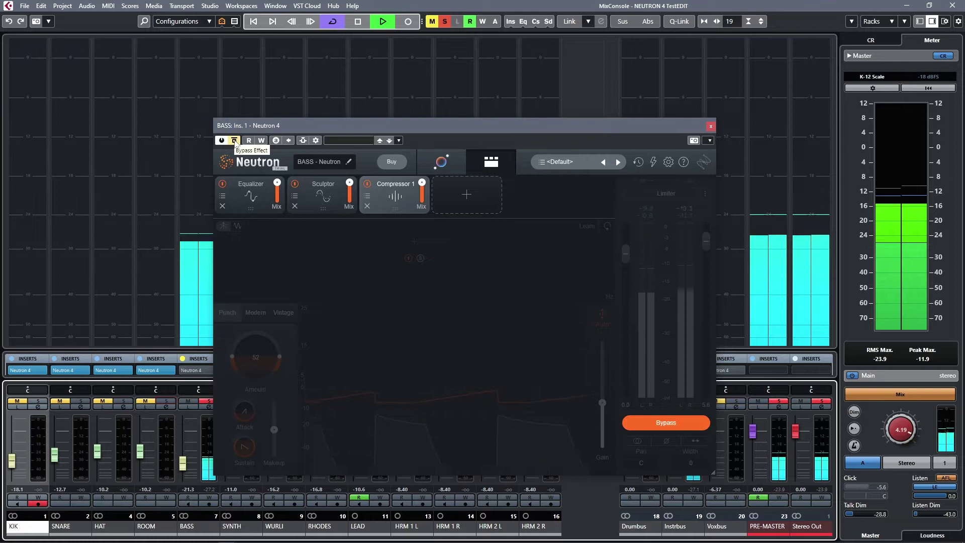
{"action": "left_click", "coordinate": [235, 141]}
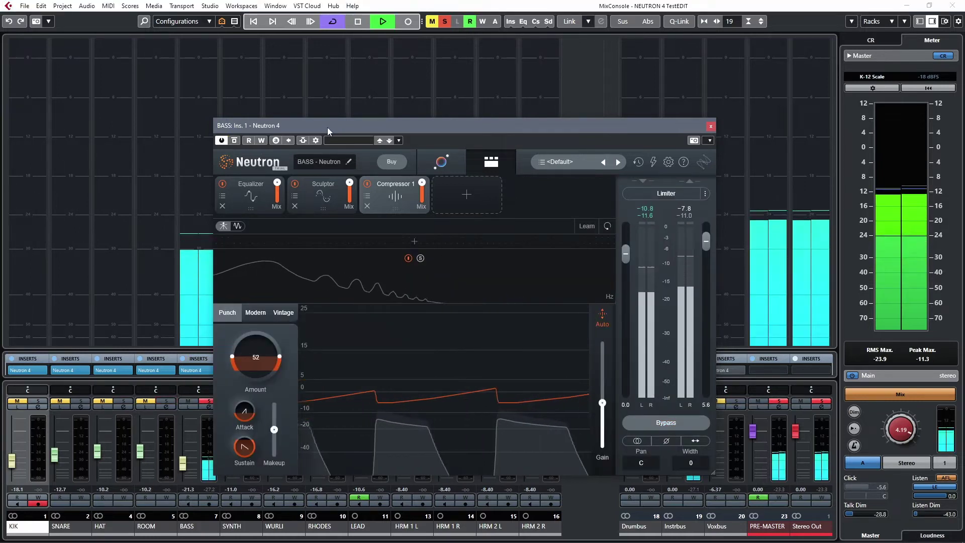
{"action": "left_click", "coordinate": [248, 194]}
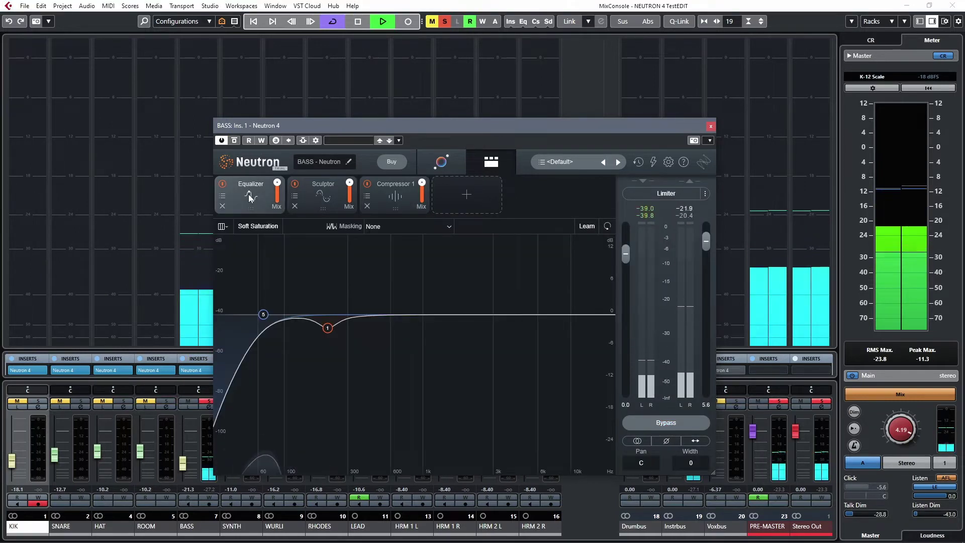
{"action": "left_click", "coordinate": [324, 196]}
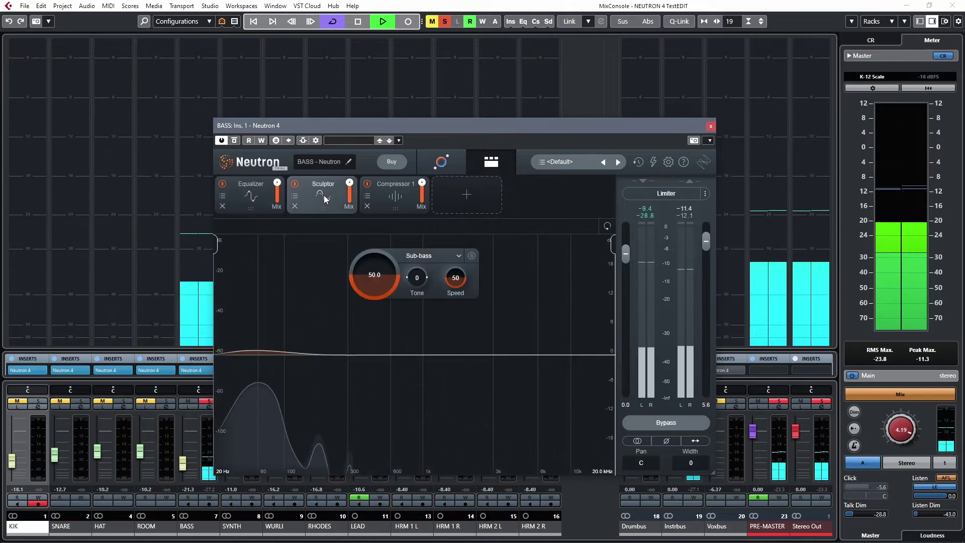
{"action": "left_click", "coordinate": [393, 200]}
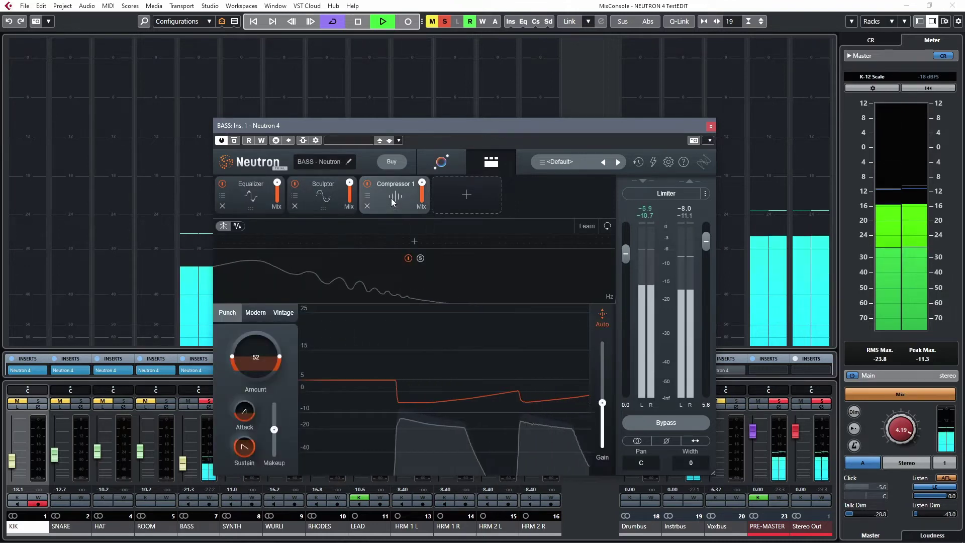
{"action": "key", "text": "space"}
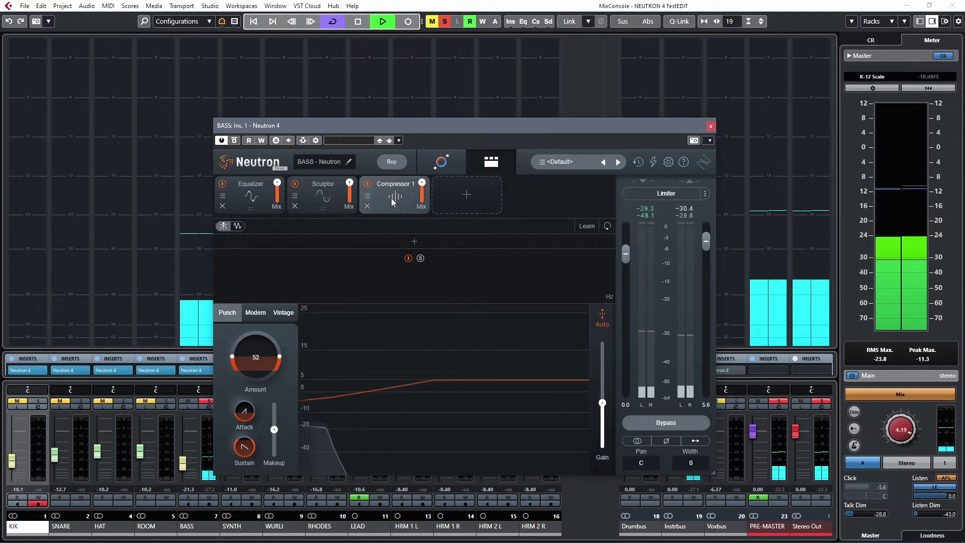
{"action": "key", "text": "space"}
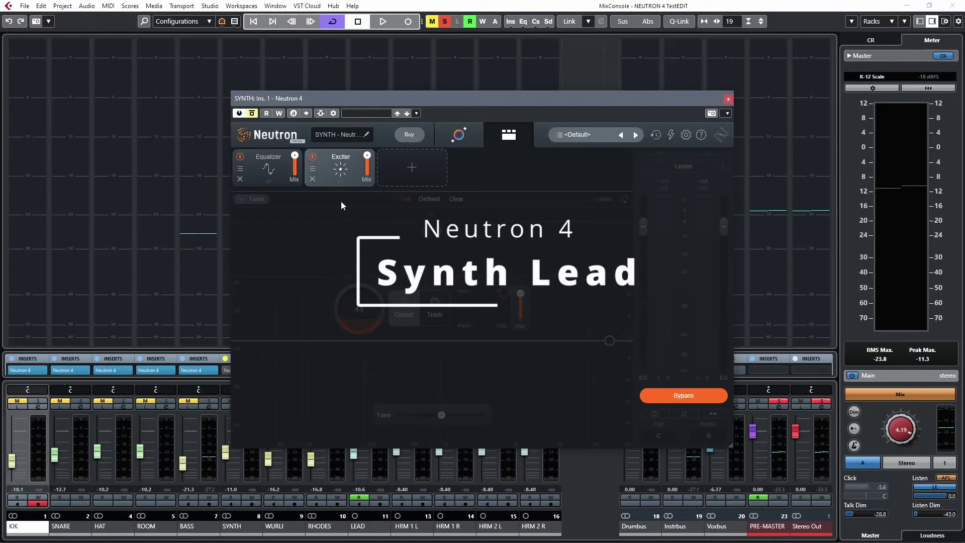
Enable SYNTH's Neutron 4 during playback, then show its Equalizer curve and audition it
{"action": "key", "text": "space"}
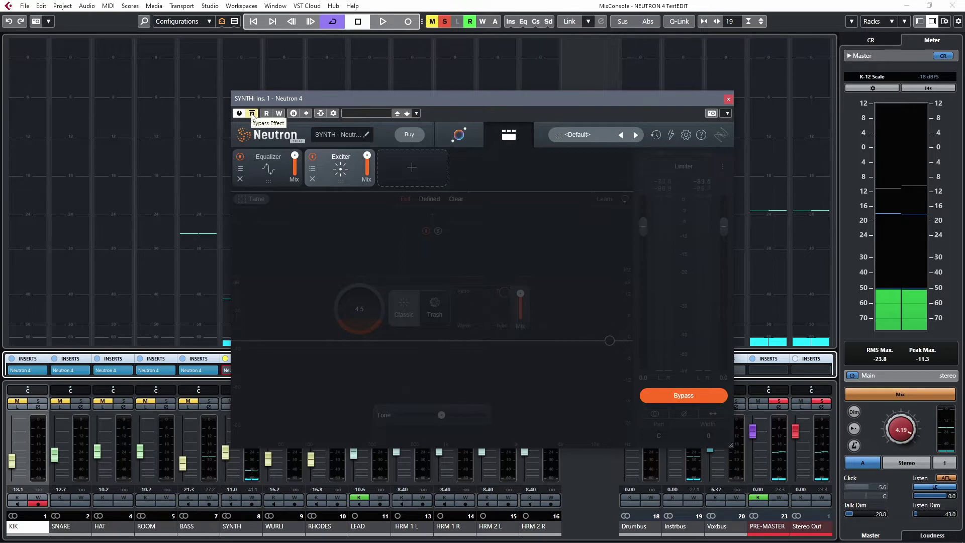
{"action": "left_click", "coordinate": [252, 113]}
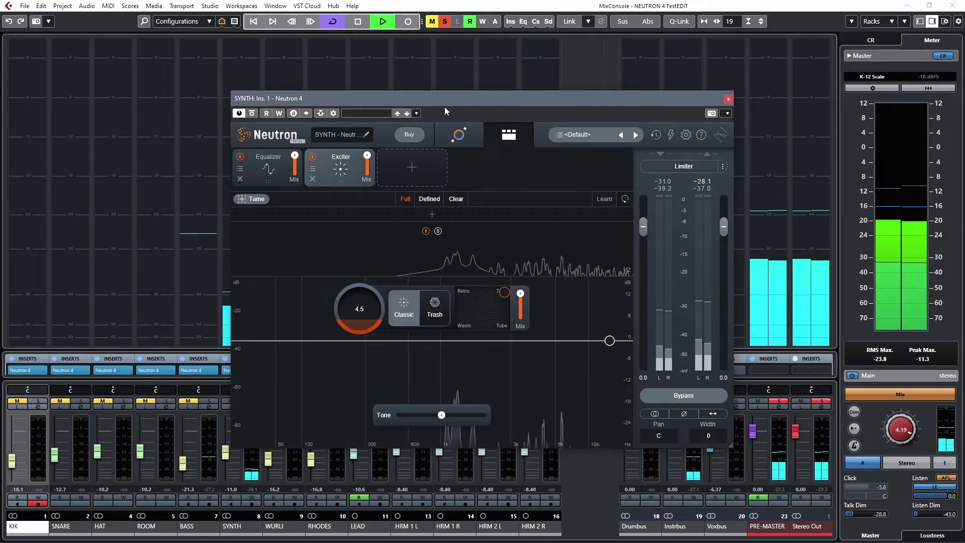
{"action": "key", "text": "space"}
{"action": "left_click", "coordinate": [265, 171]}
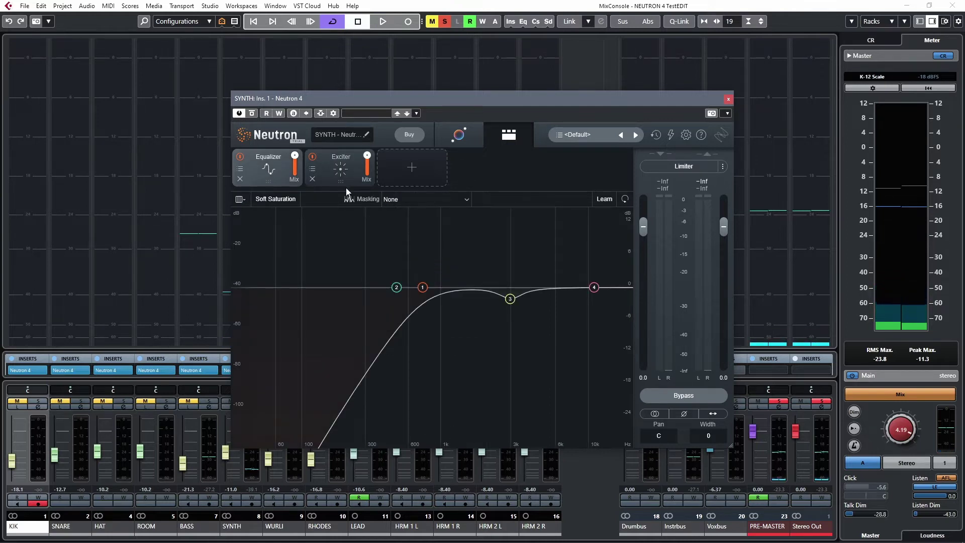
{"action": "key", "text": "space"}
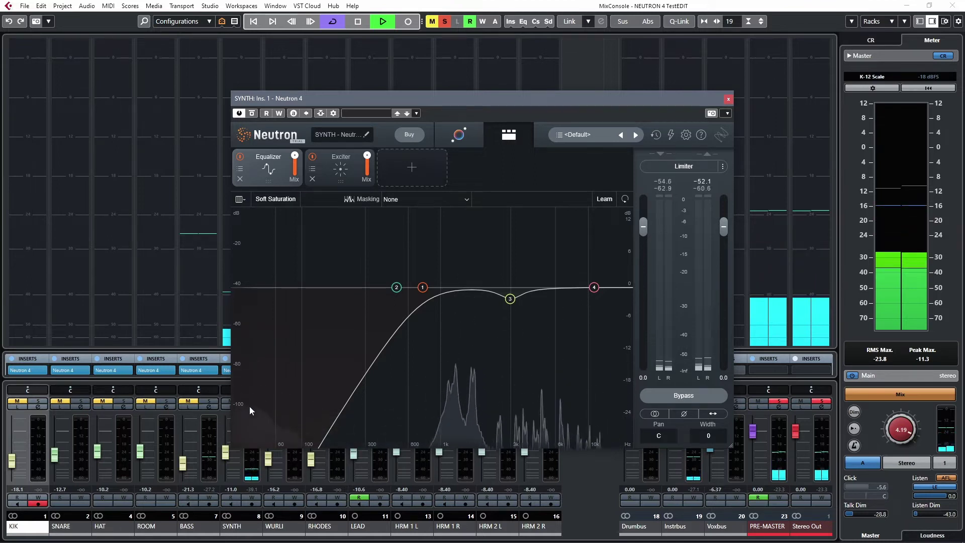
{"action": "key", "text": "space"}
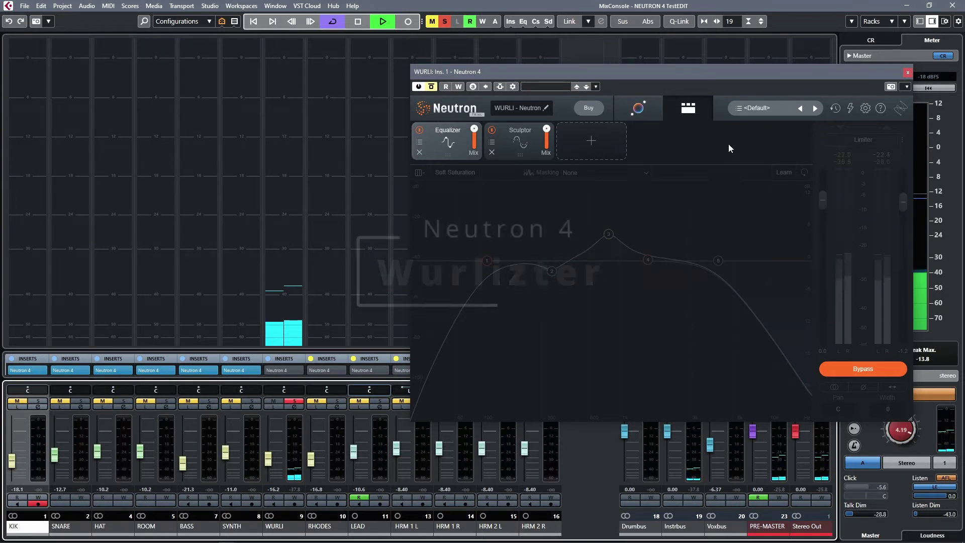
Enable WURLI's Neutron 4, view Sculptor and Equalizer, then compare bypassed and processed sound
{"action": "left_click", "coordinate": [431, 87]}
{"action": "key", "text": "space"}
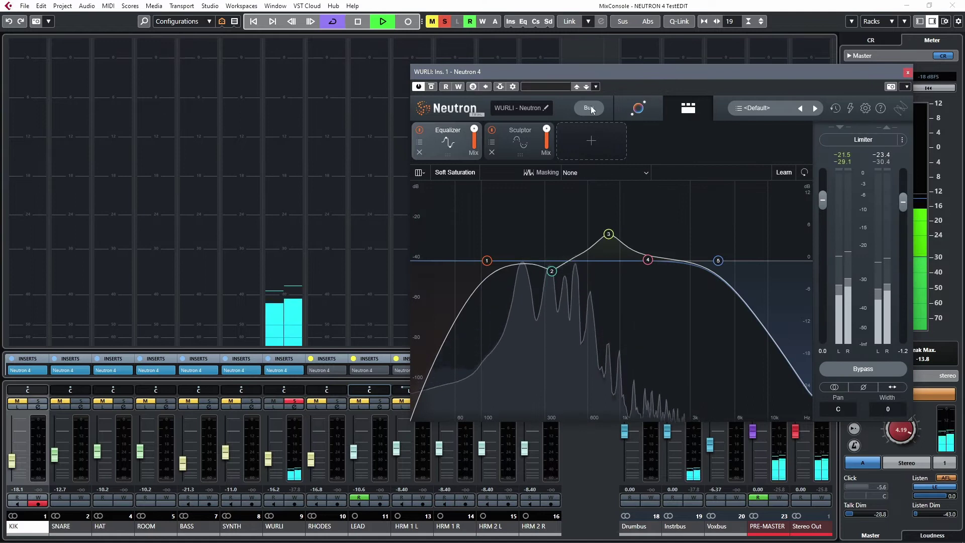
{"action": "left_click", "coordinate": [517, 134]}
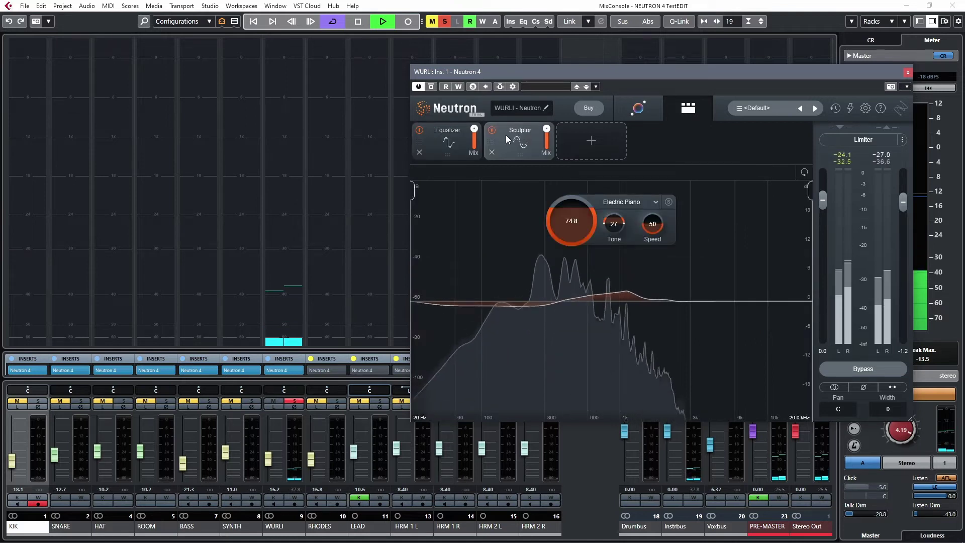
{"action": "left_click", "coordinate": [457, 142]}
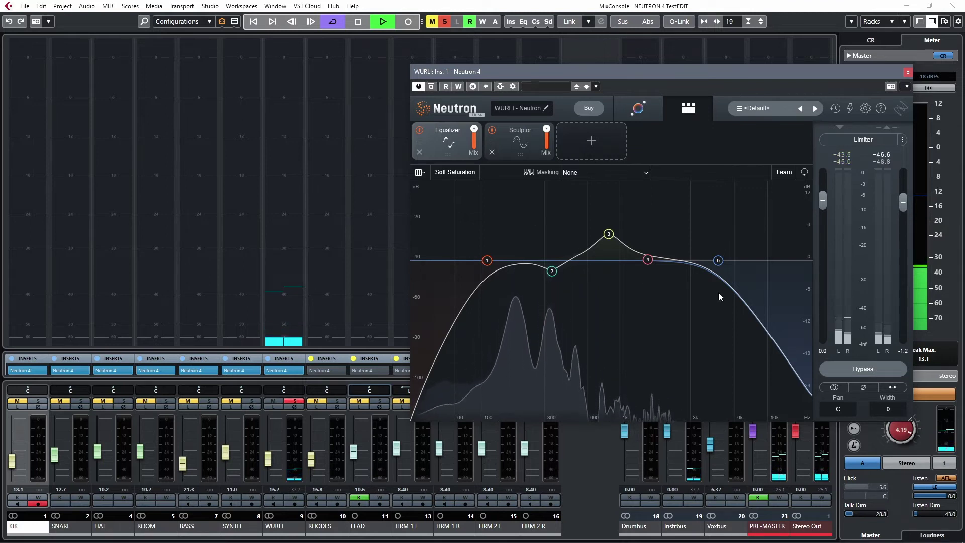
{"action": "left_click", "coordinate": [432, 87]}
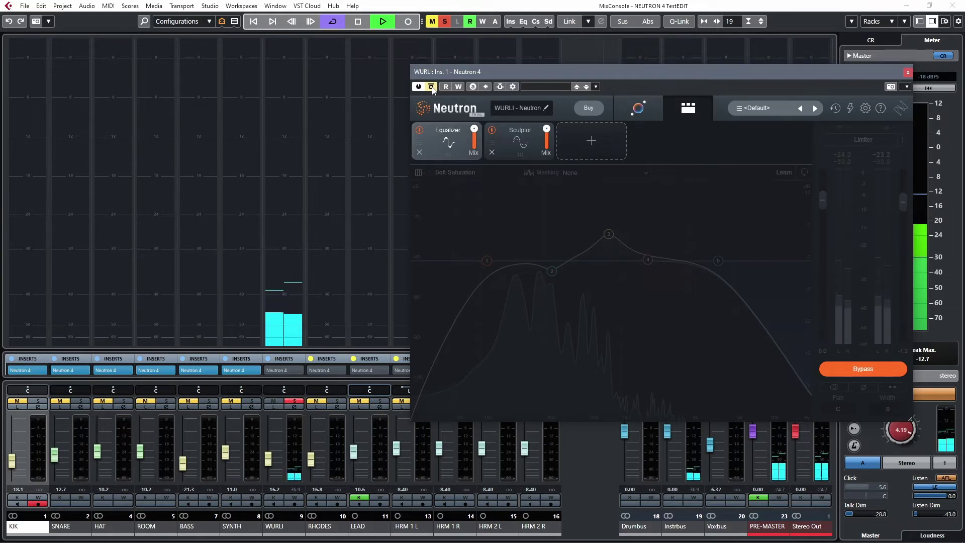
{"action": "left_click", "coordinate": [431, 87]}
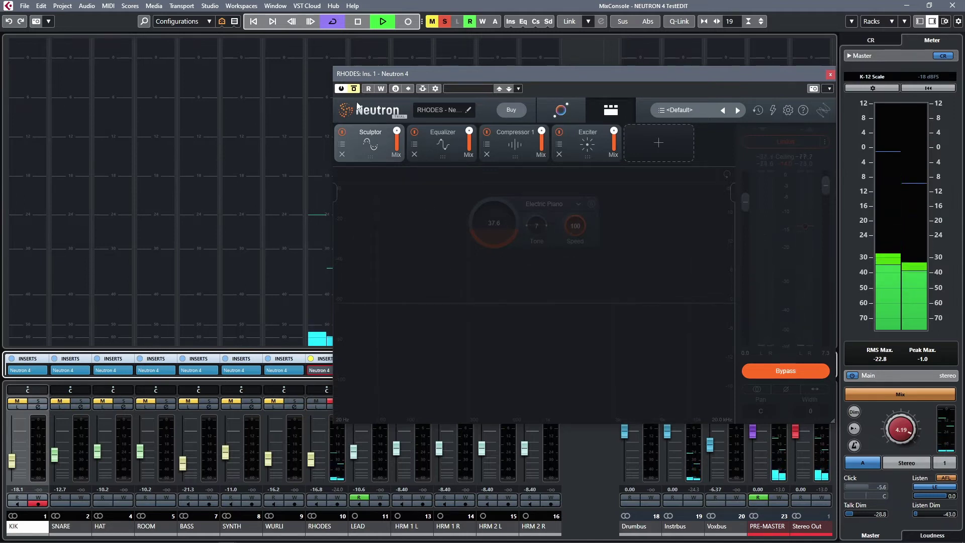
Stop playback, enable RHODES's Neutron 4, and play to hear the processed Rhodes
{"action": "key", "text": "space"}
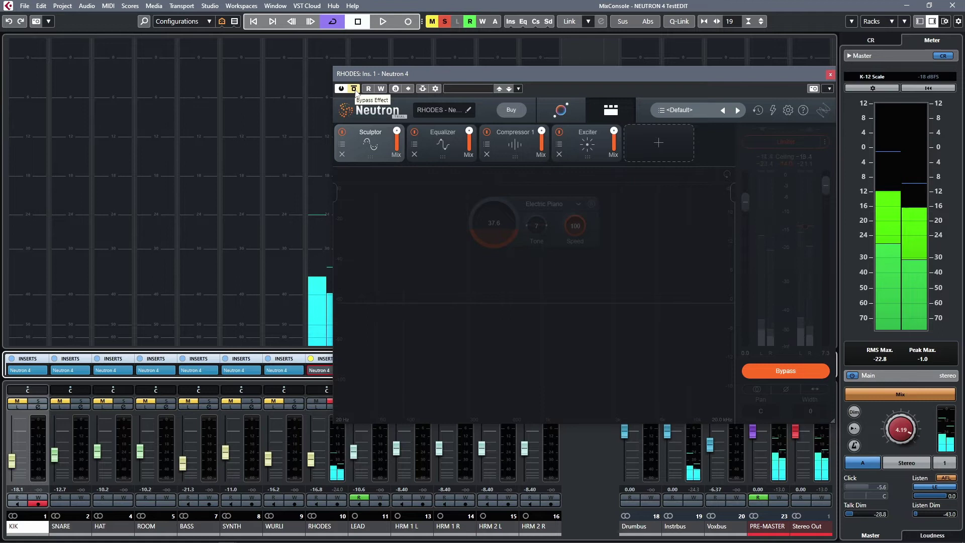
{"action": "left_click", "coordinate": [354, 89]}
{"action": "key", "text": "space"}
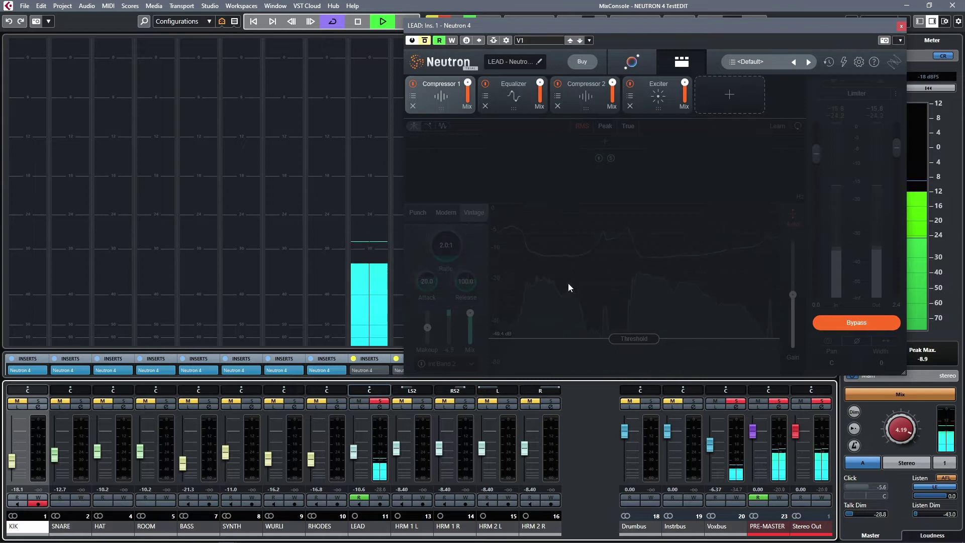
Enable LEAD's Neutron 4, stop playback, and switch to its Equalizer curve
{"action": "left_click", "coordinate": [425, 41]}
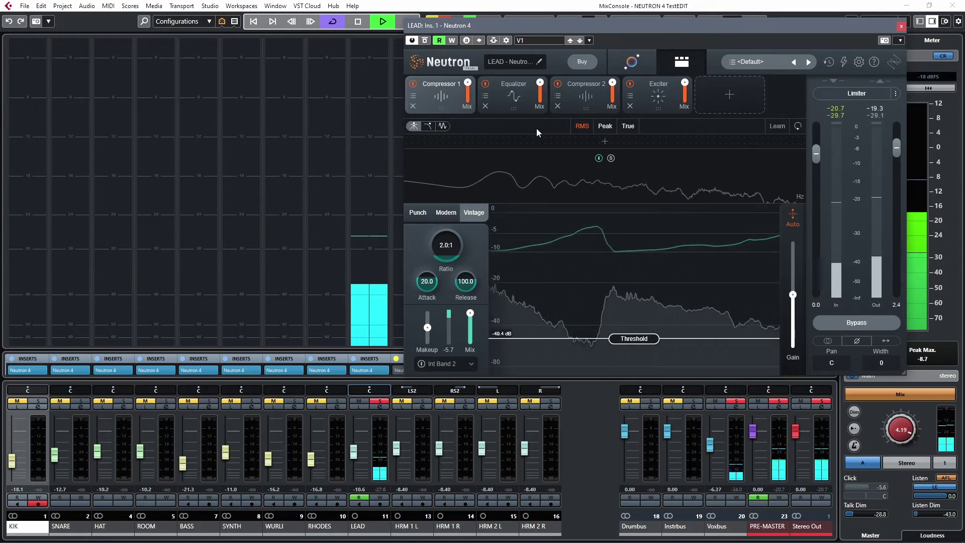
{"action": "key", "text": "space"}
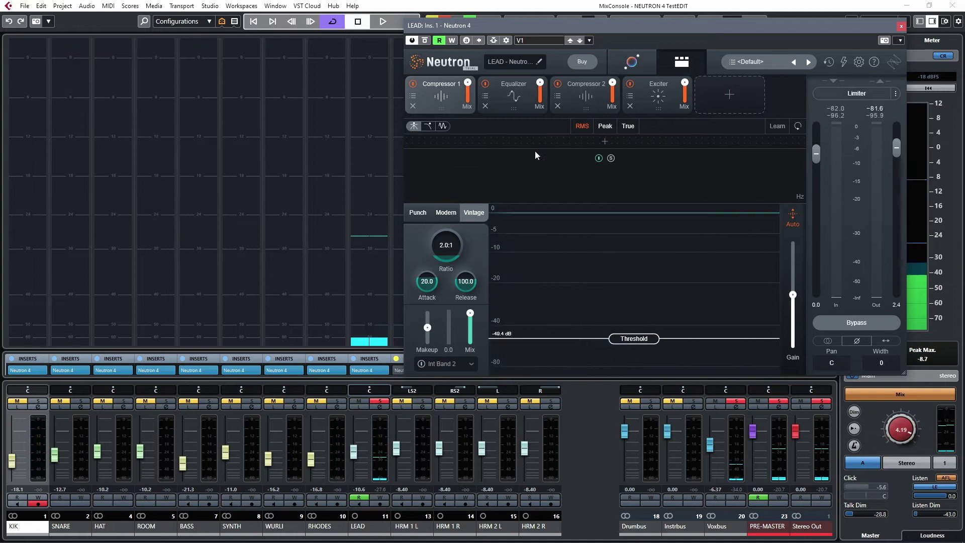
{"action": "left_click", "coordinate": [507, 102]}
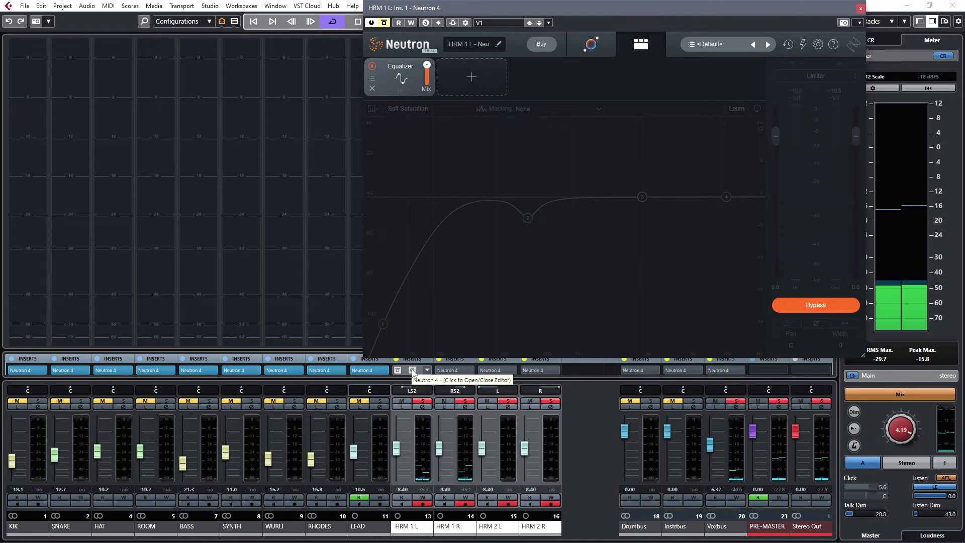
Re-enable the HRM 1 L track's Neutron 4 so its EQ processing is active
{"action": "left_click", "coordinate": [413, 372]}
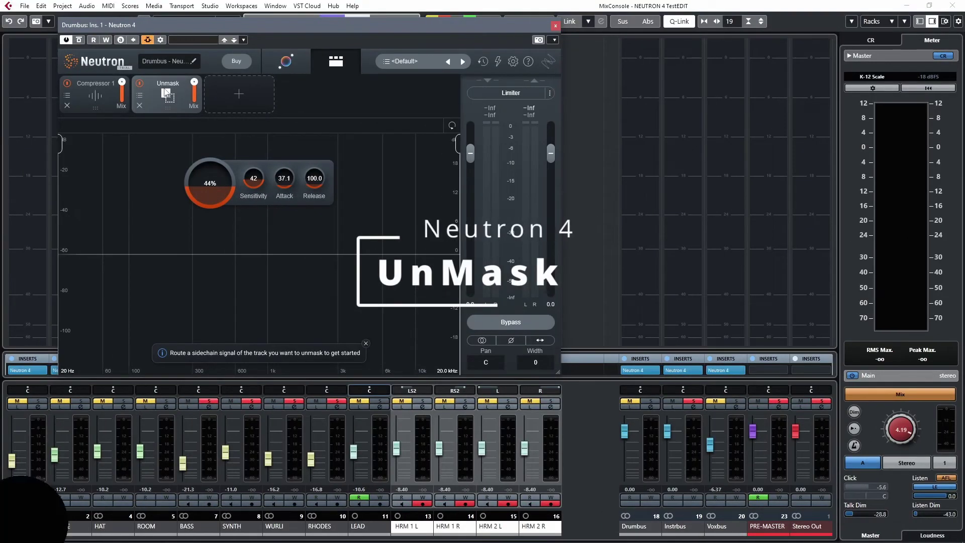
Bring up the Instrbus Neutron 4 editor showing its Unmask module beside the Drumbus one
{"action": "left_click", "coordinate": [683, 370]}
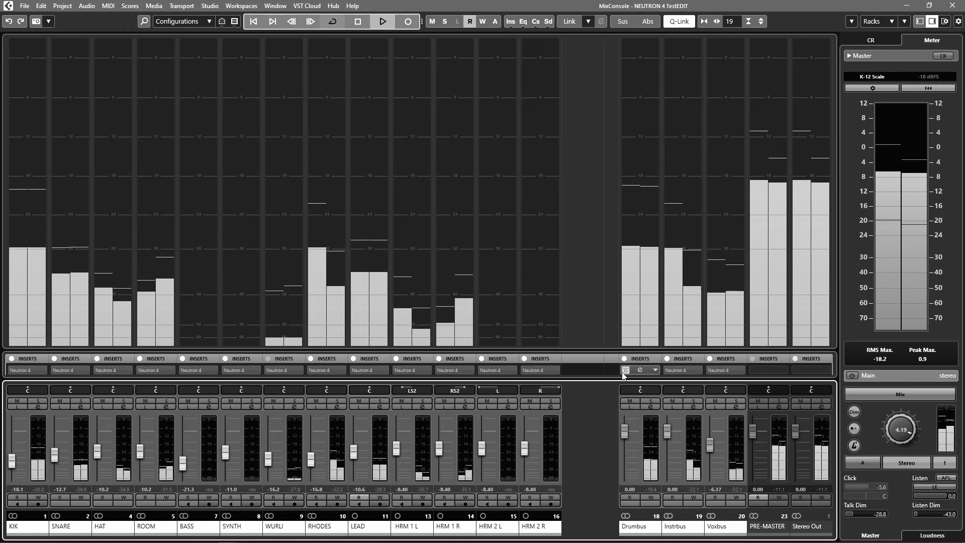
Let the processed mix play in the MixConsole with every channel, bus and master showing signal
{"action": "mouse_move", "coordinate": [624, 375]}
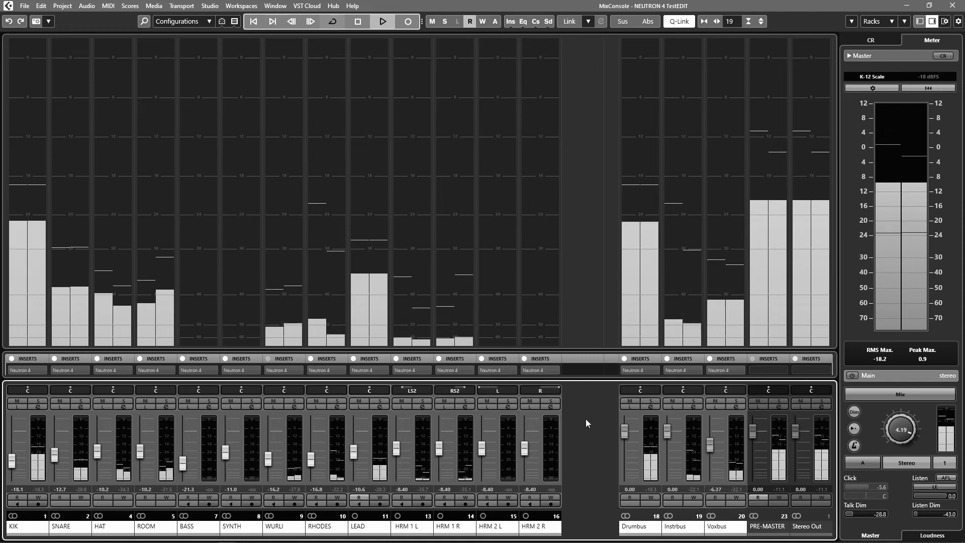